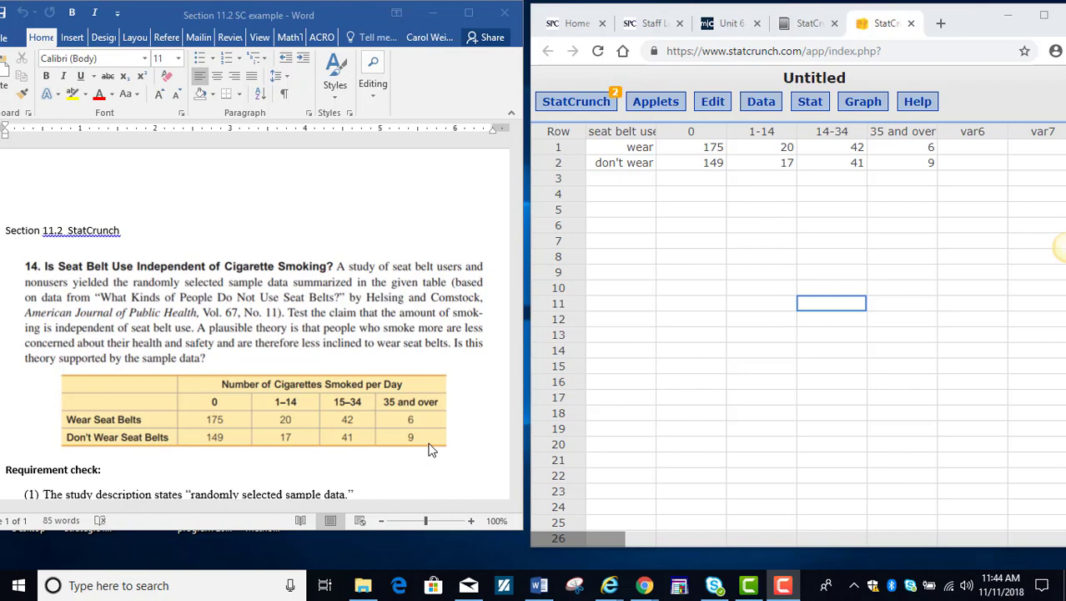
- Review the requirement check in the Word document and visit the StatCrunch website through the MyLab Statistics course, returning to the seat belt data
scroll(473, 397, down, 2)
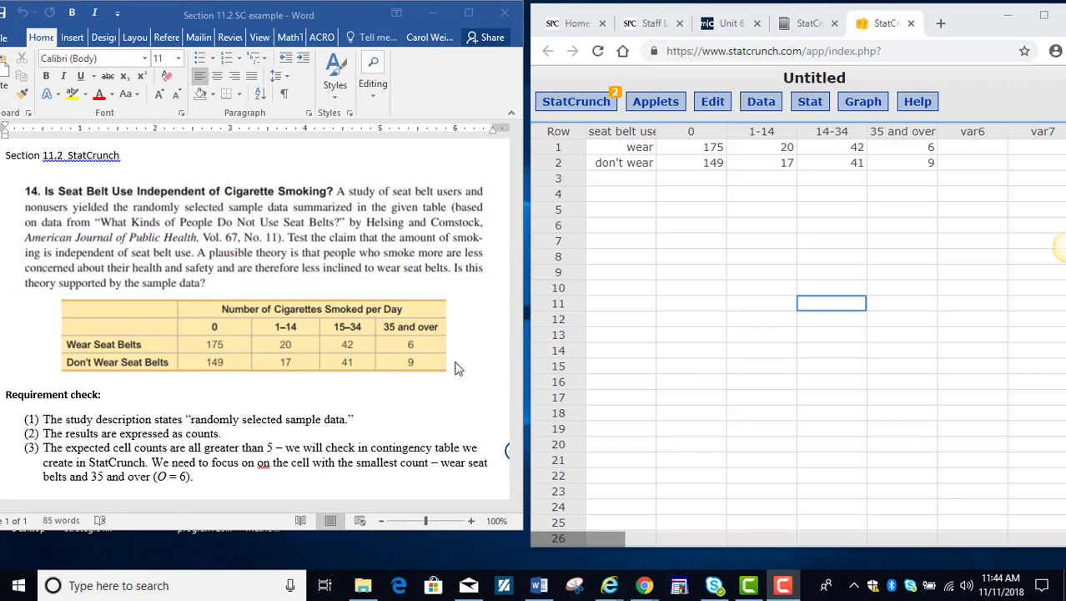
click(1043, 14)
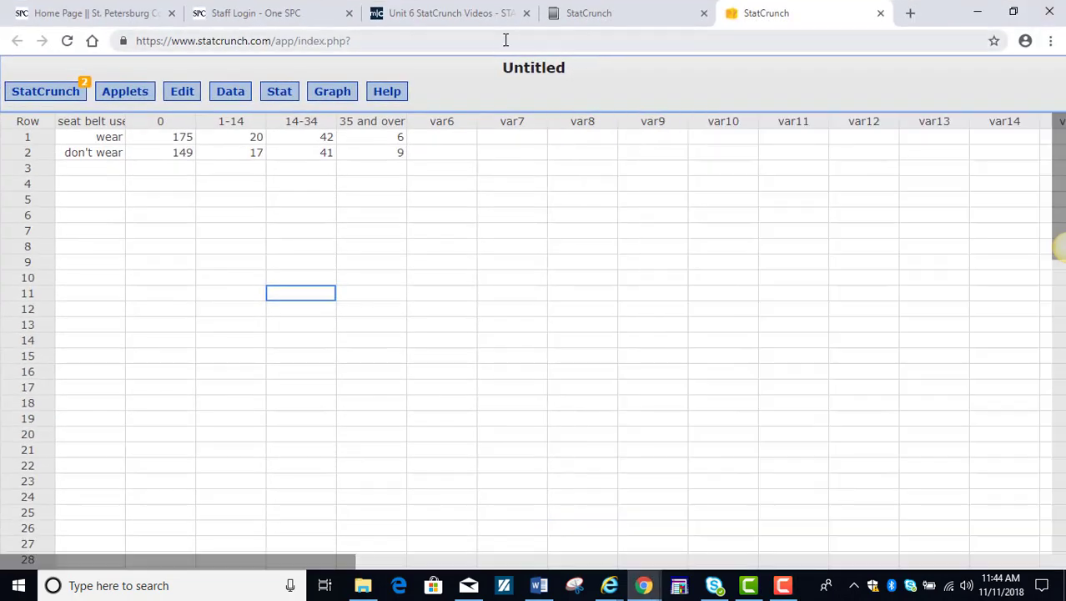
click(638, 15)
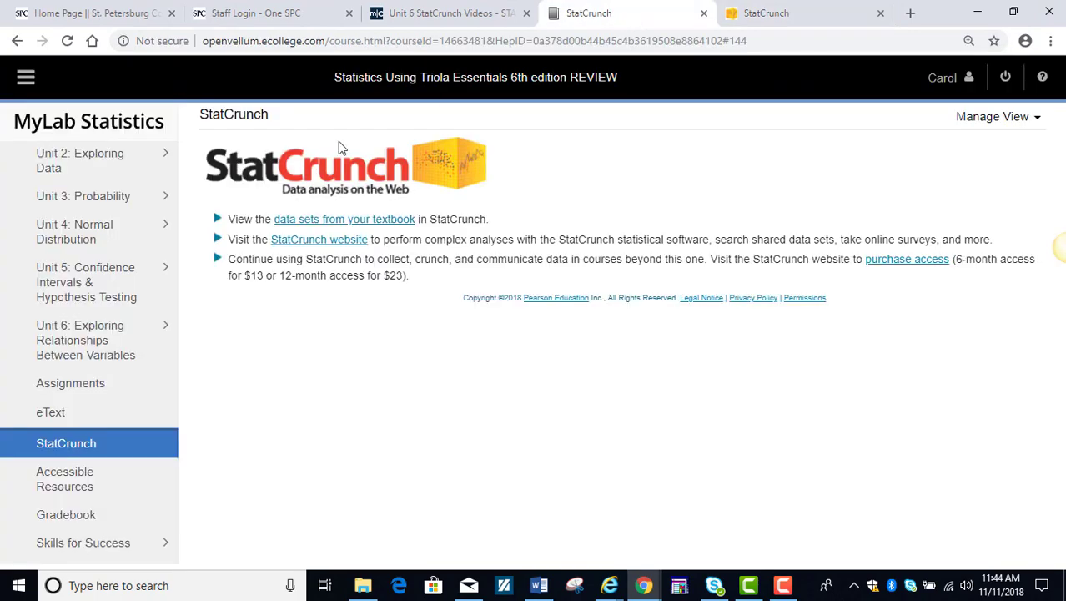
click(328, 244)
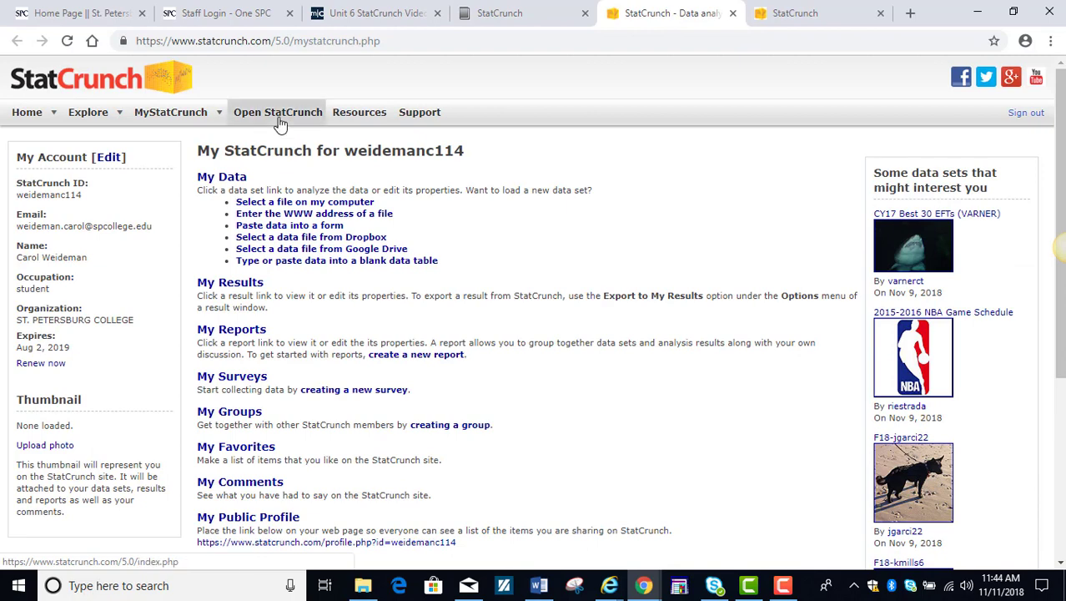
click(817, 15)
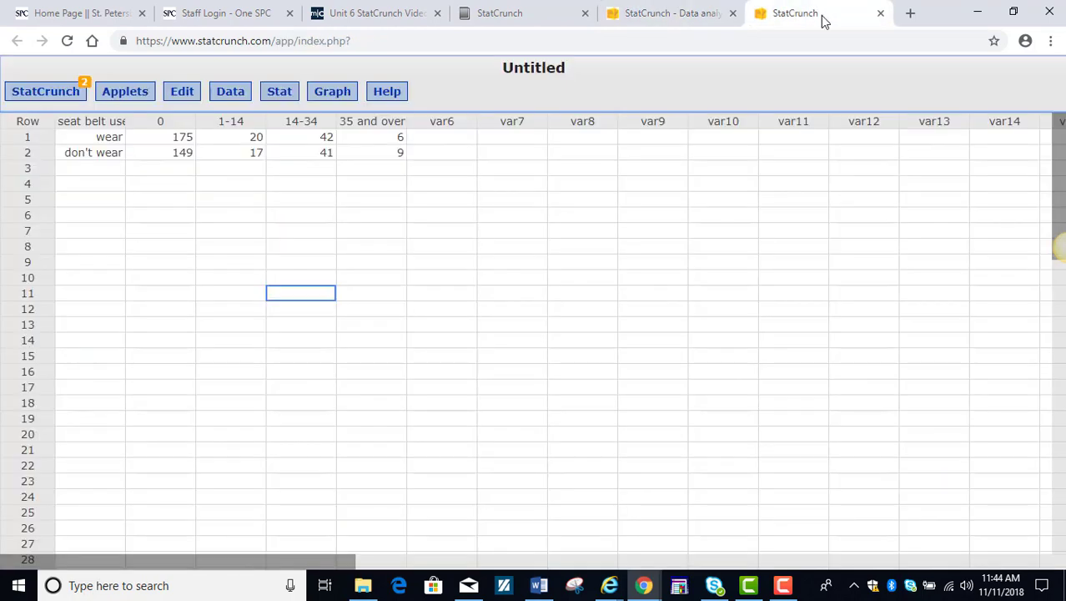
click(1012, 13)
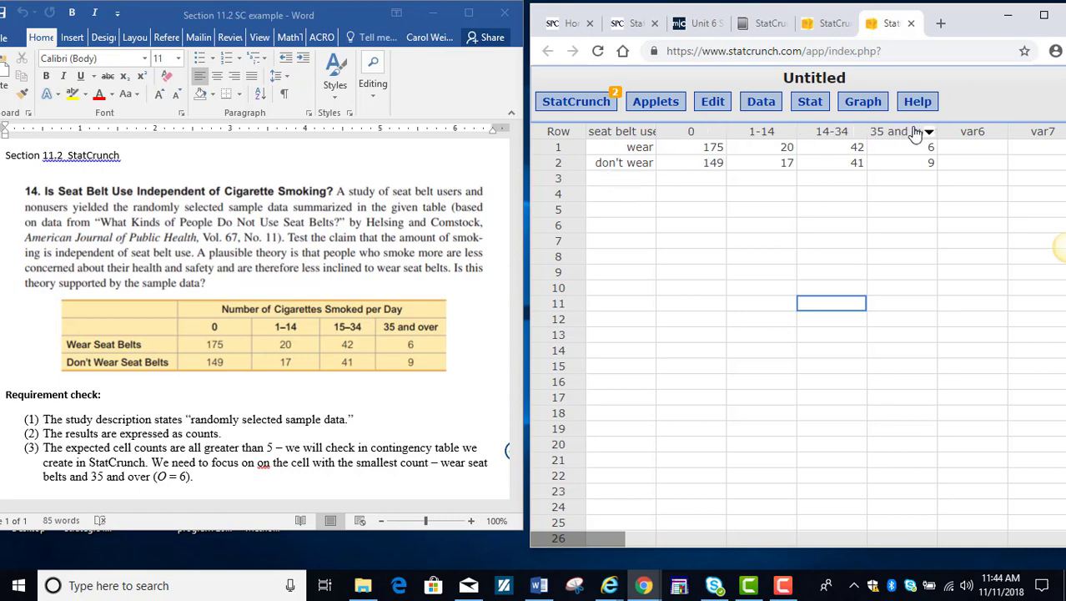
- Set up a contingency table with summary using columns 0, 1-14, 14-34 and 35 and over, with seat belt use as row labels
click(810, 104)
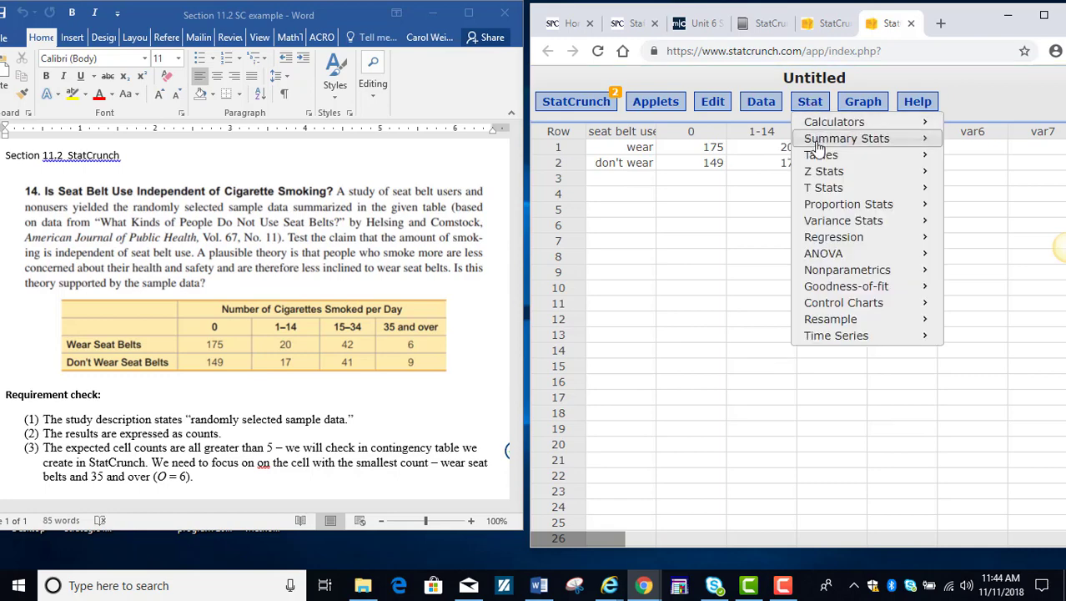
mouse_move(822, 155)
mouse_move(974, 173)
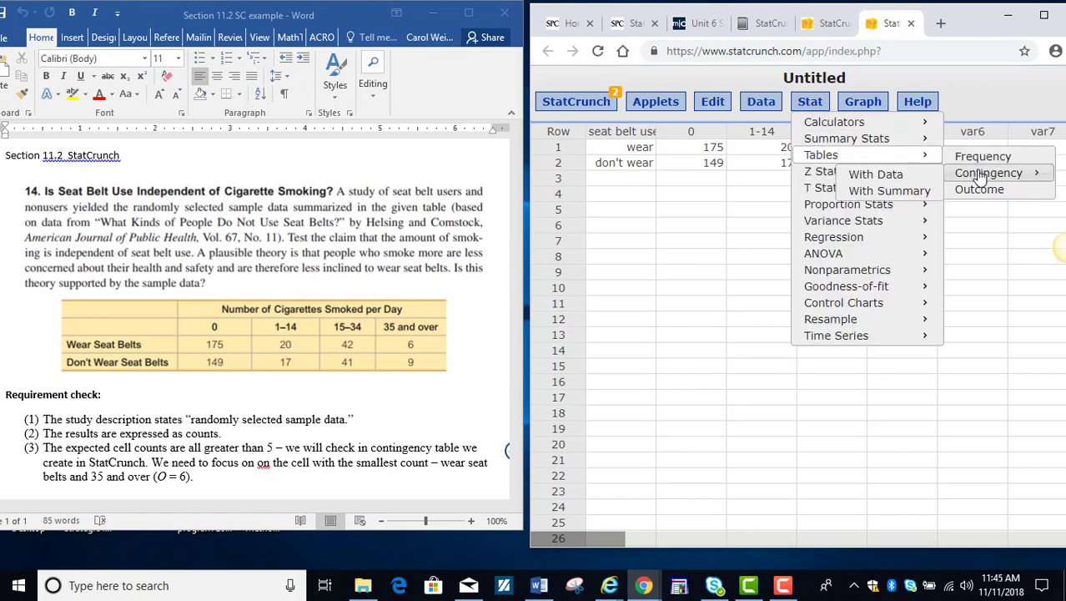
click(914, 190)
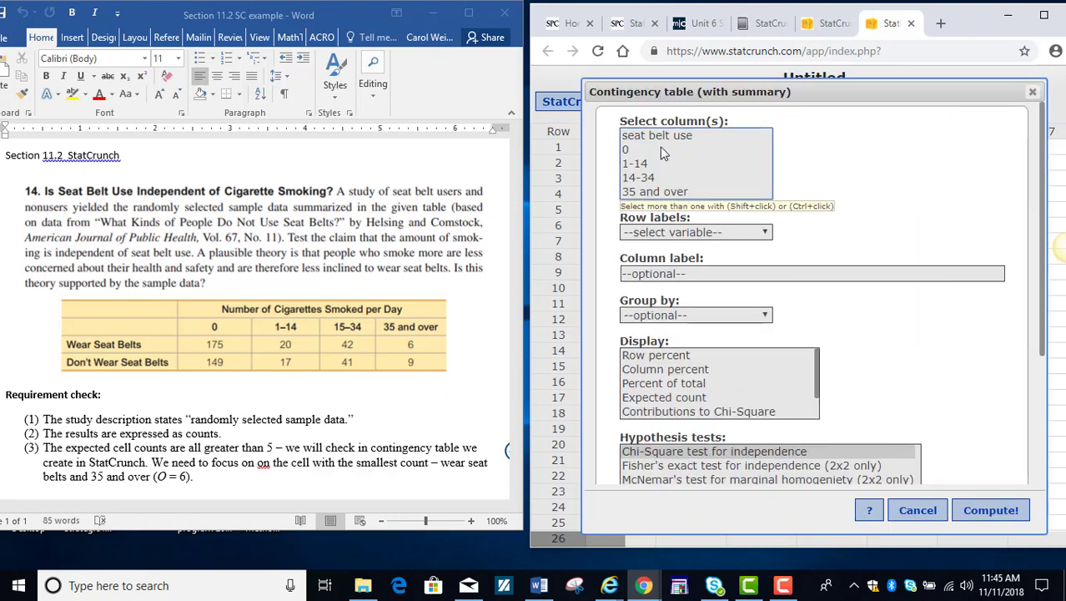
drag(640, 152, 647, 197)
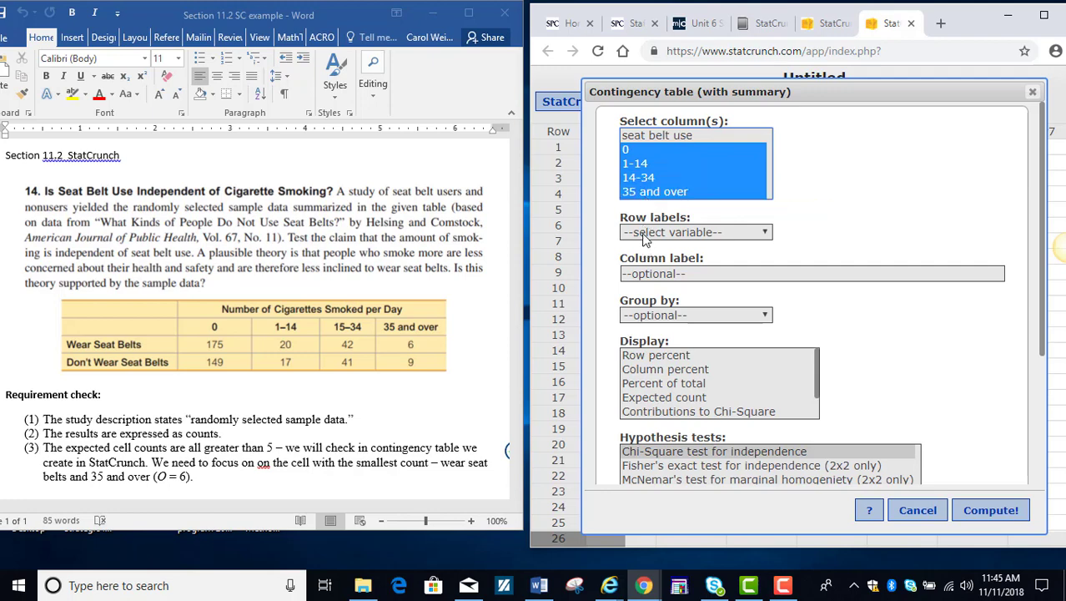
click(642, 232)
click(653, 262)
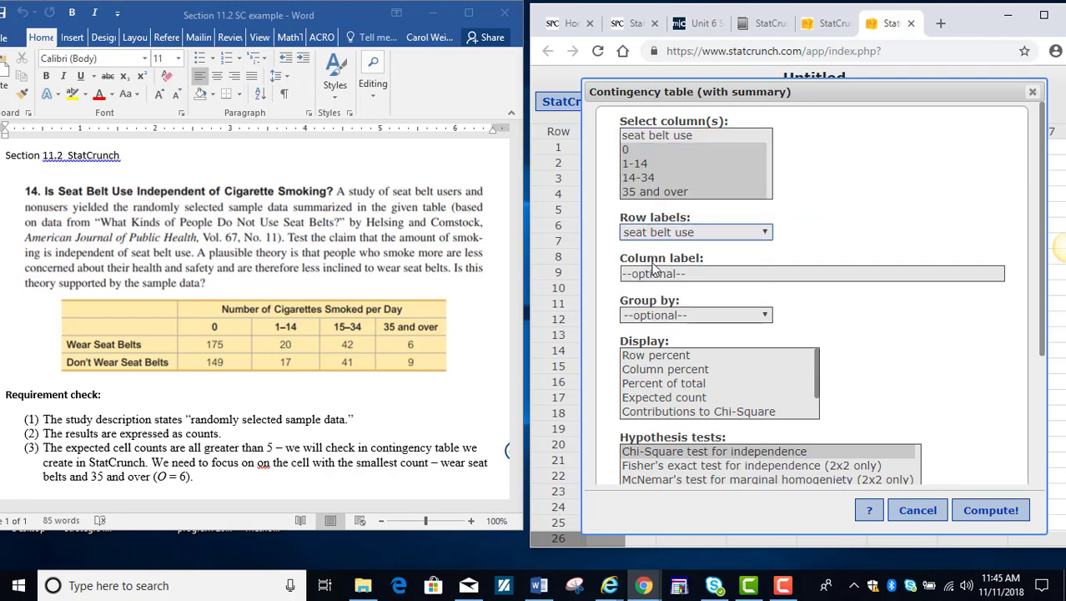
- Add the expected count to the table display and compute the Chi-Square test for independence
click(693, 398)
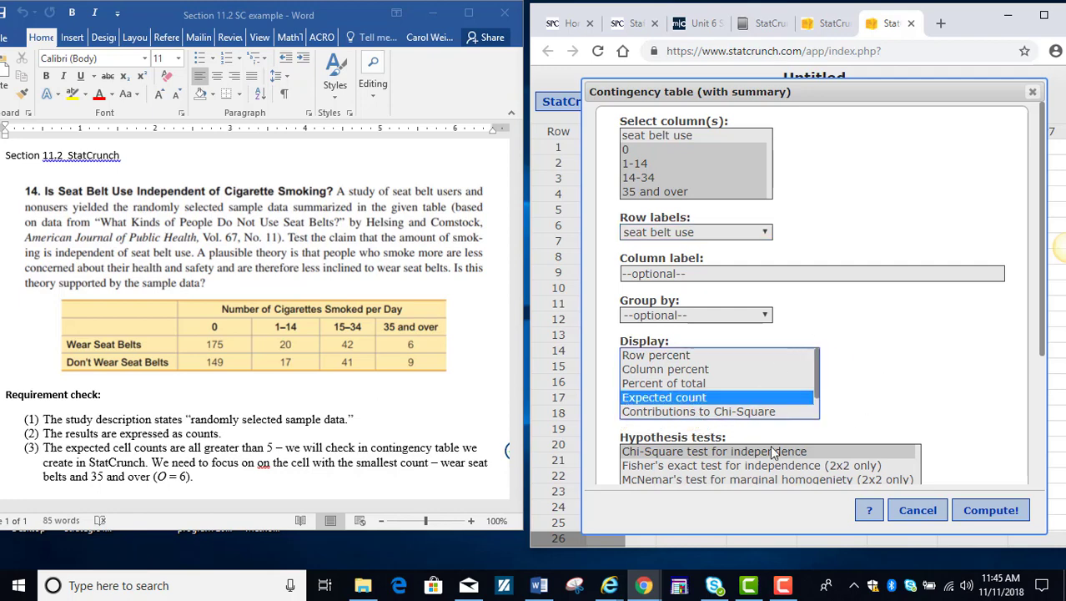
click(982, 514)
drag(897, 206, 844, 151)
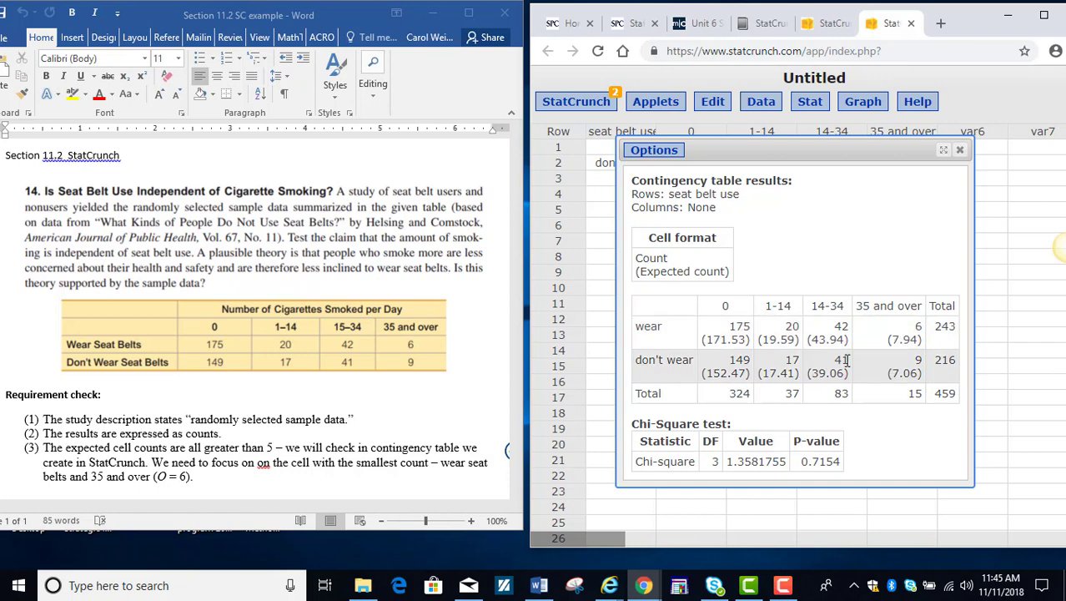
- Read the hypotheses below the requirement check in the Word document
click(442, 405)
scroll(442, 405, down, 5)
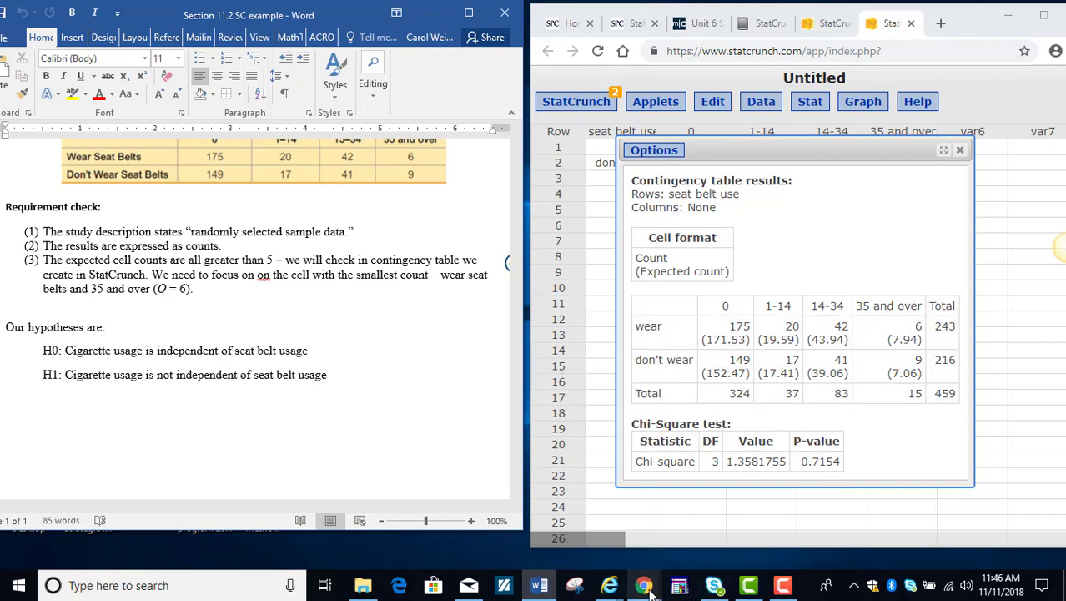
- Switch to the Section 11.2 Homework window and open the epidural and breastfeeding table in StatCrunch
mouse_move(651, 587)
click(699, 555)
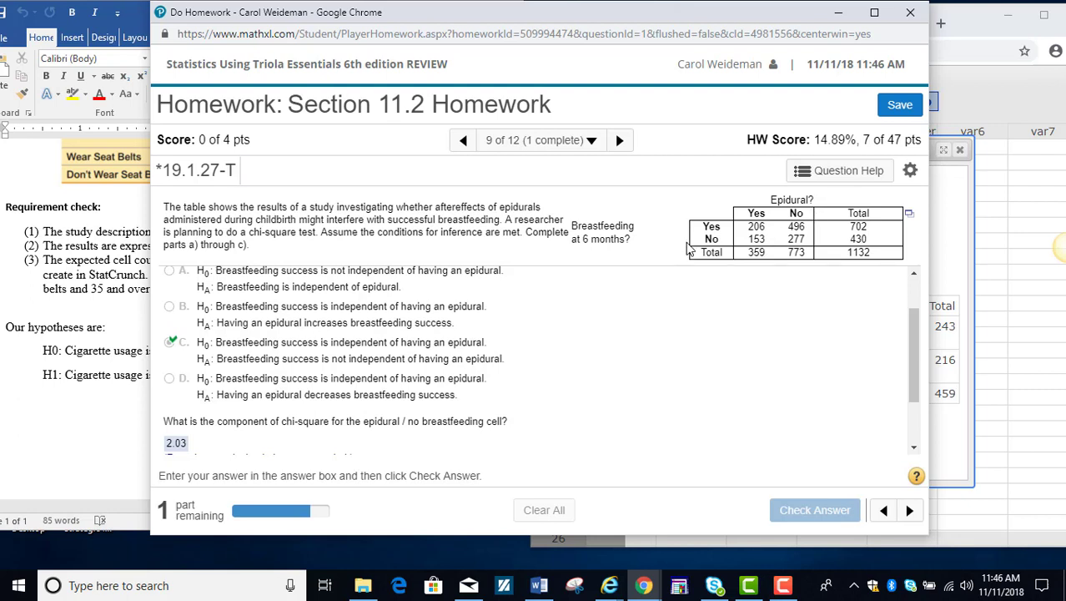
click(908, 217)
click(895, 237)
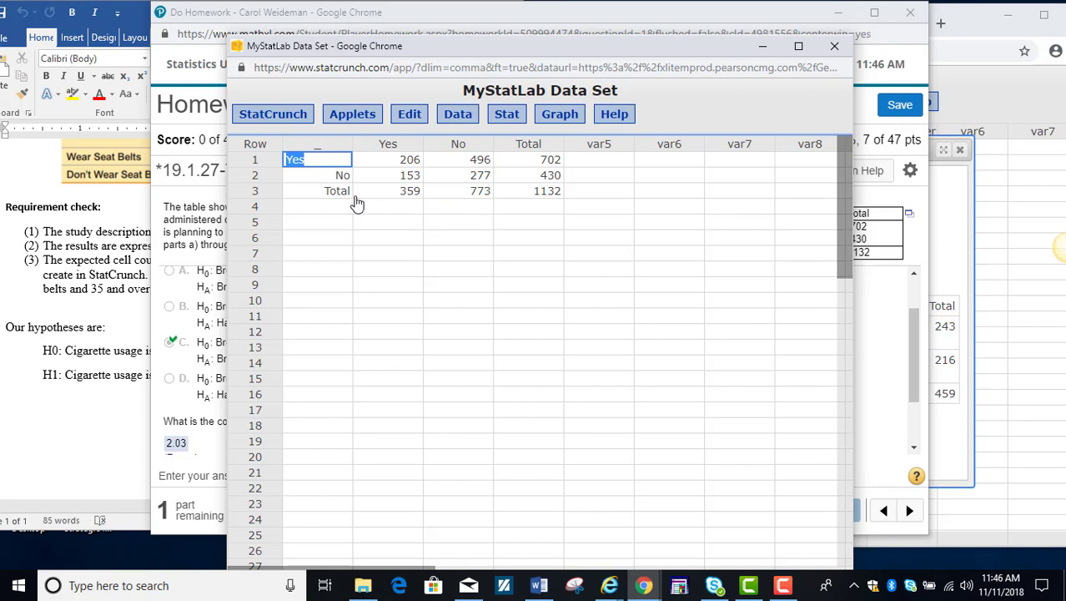
- Clear the label and all values from the Total row in row 3 of the data set
click(351, 191)
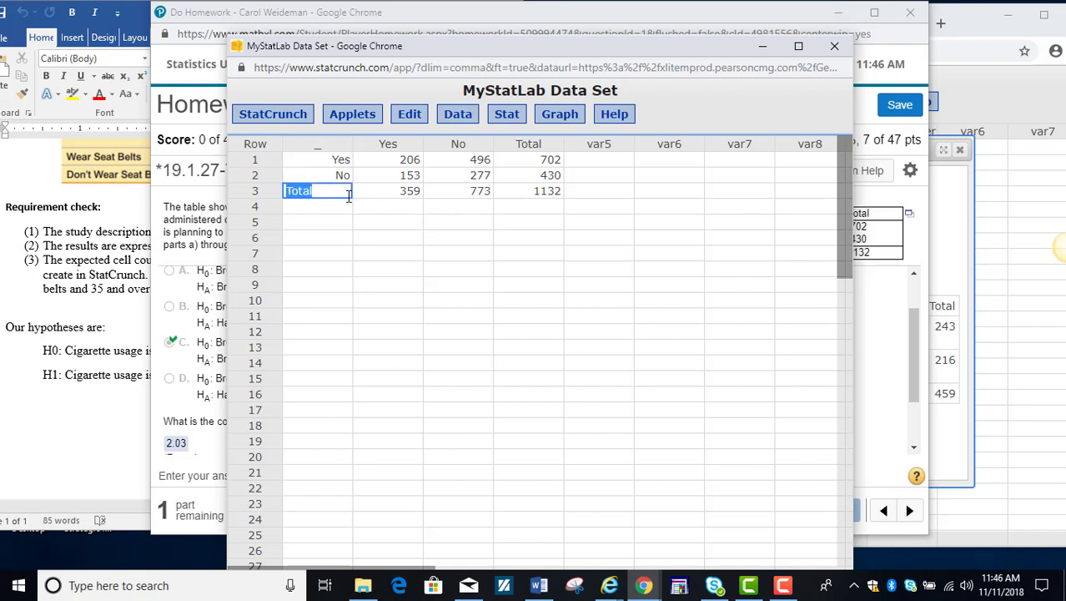
key(BackSpace)
click(399, 191)
key(BackSpace)
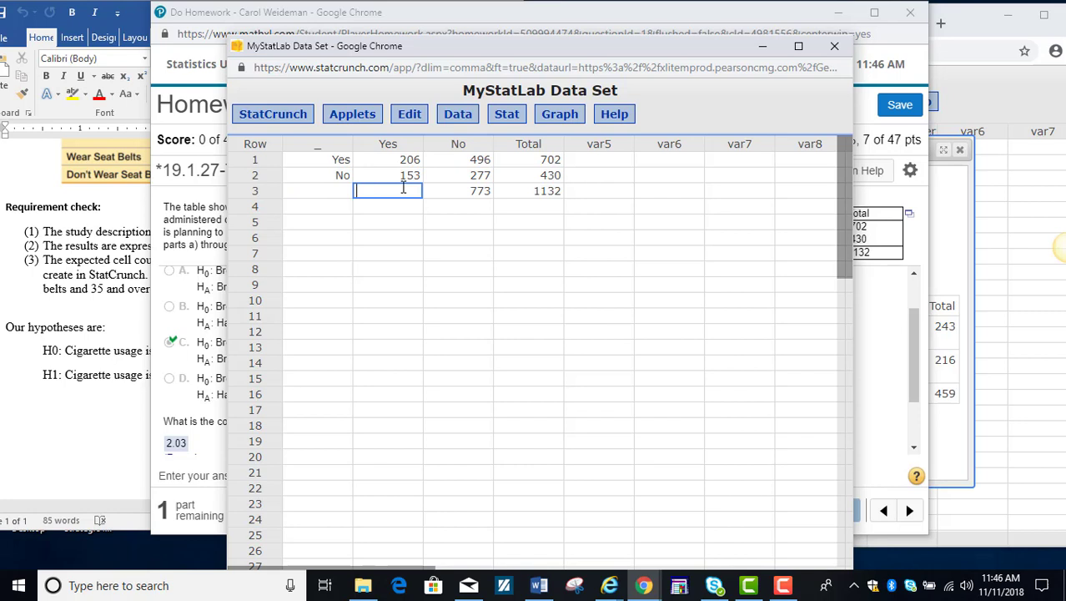
click(484, 195)
key(BackSpace)
click(540, 203)
key(BackSpace)
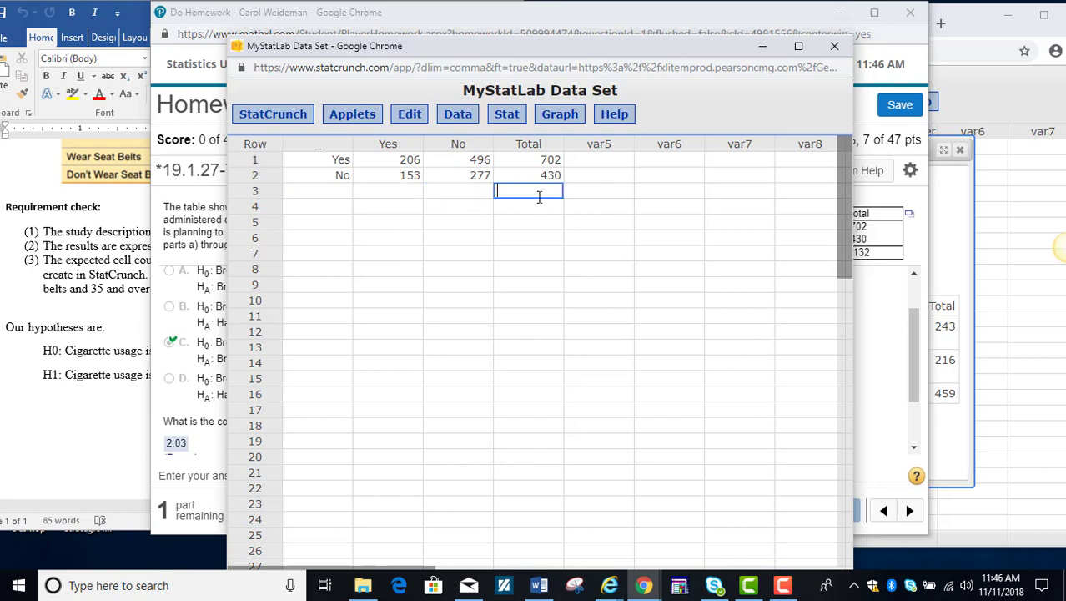
click(667, 340)
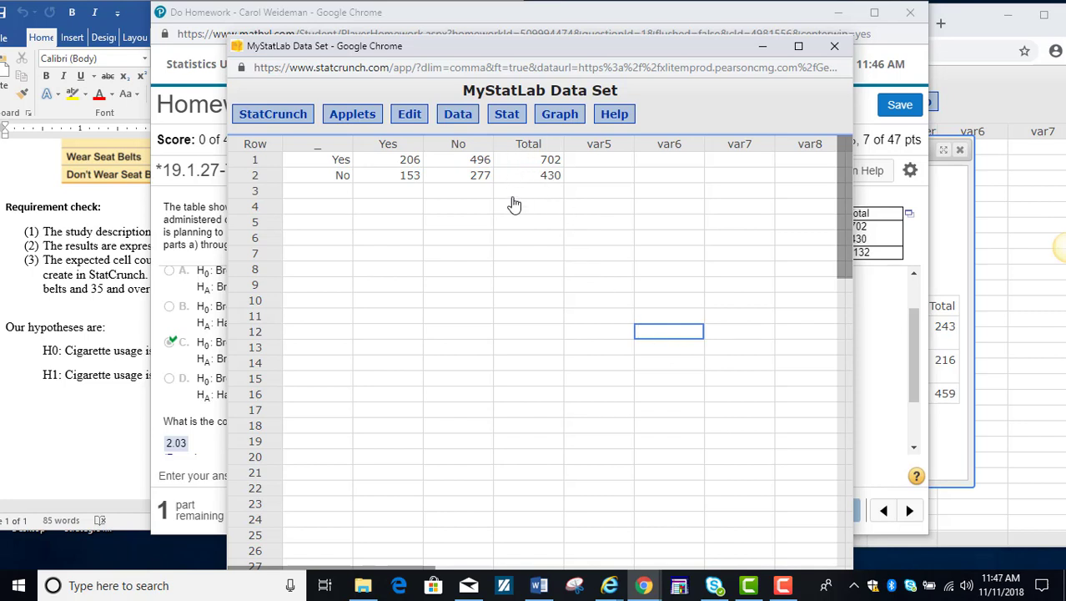
- Compute a contingency table with summary from the Yes and No columns, with "_" as row labels and Contributions to Chi-Square displayed
click(508, 118)
mouse_move(515, 166)
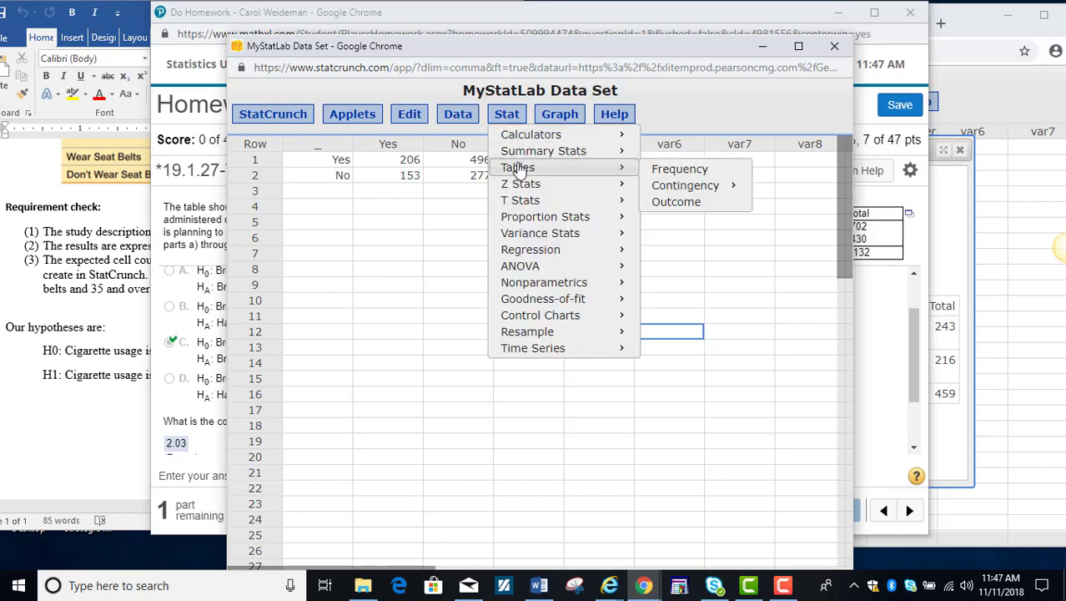
mouse_move(703, 191)
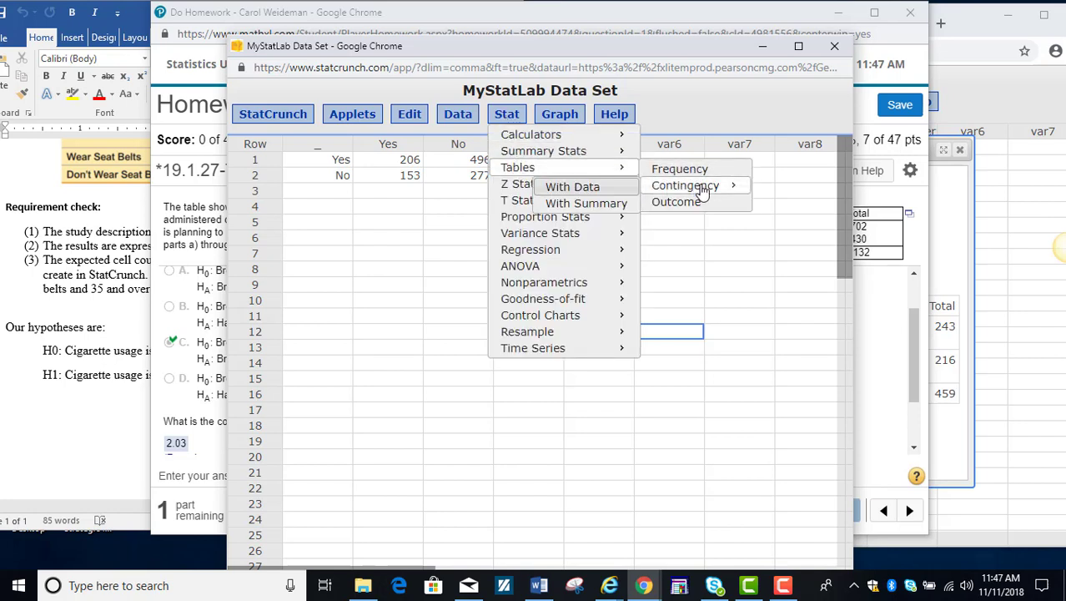
click(586, 204)
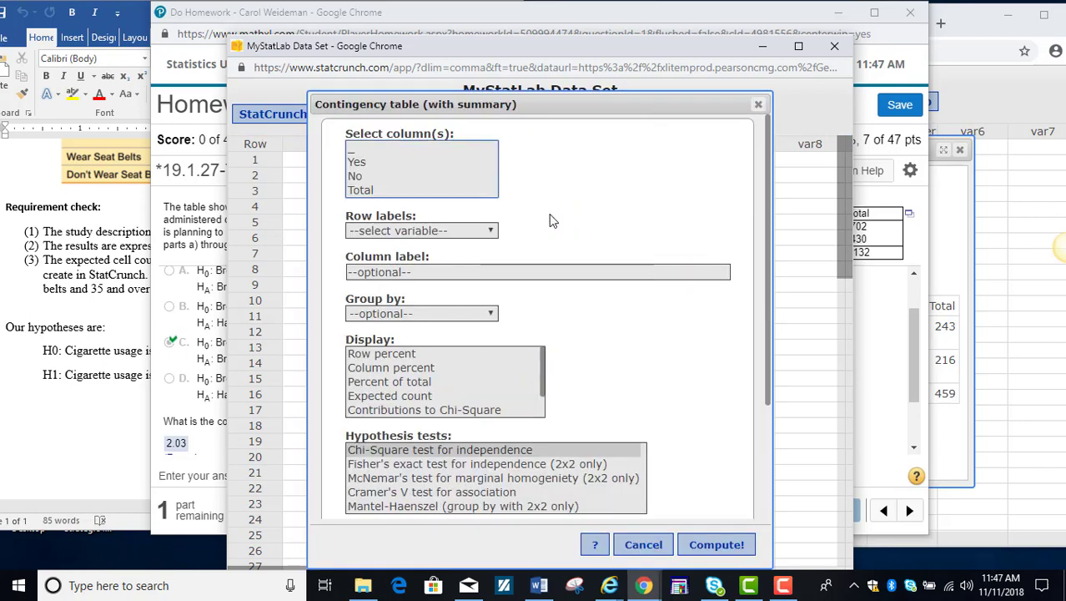
click(363, 164)
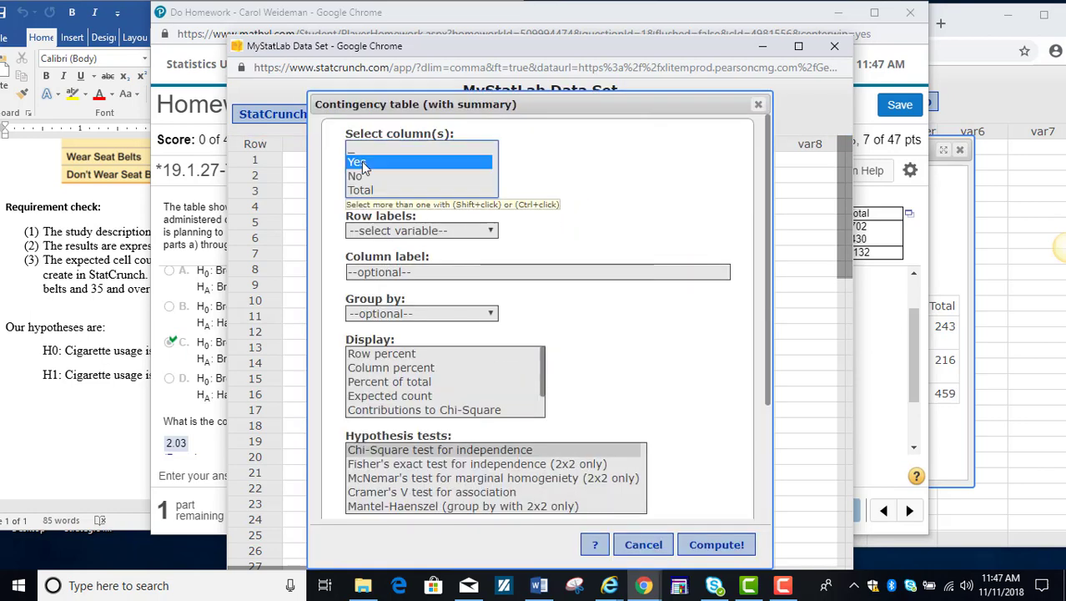
click(390, 230)
click(375, 262)
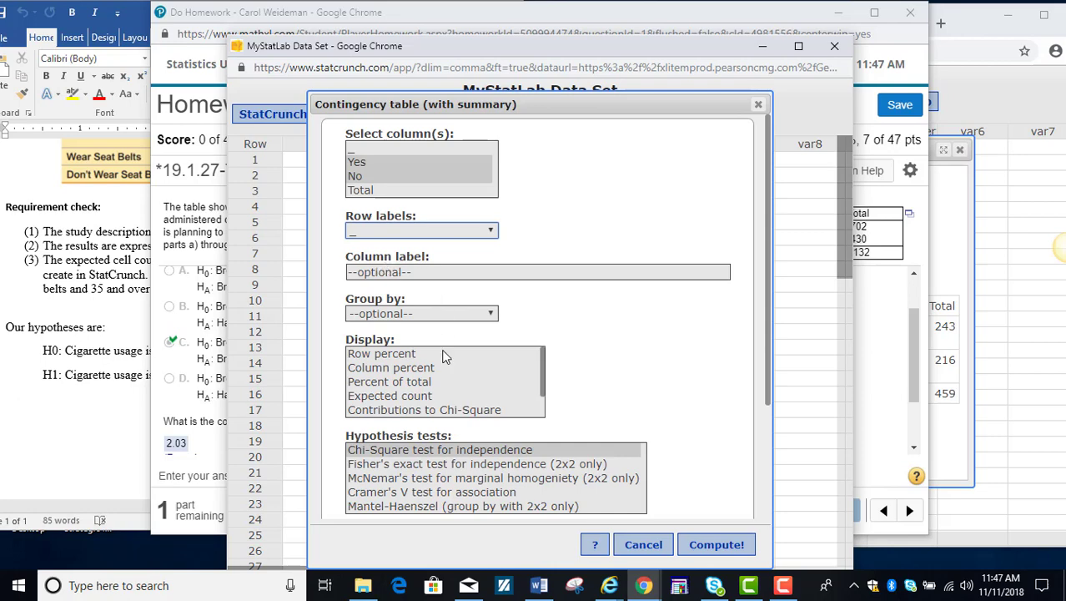
click(428, 411)
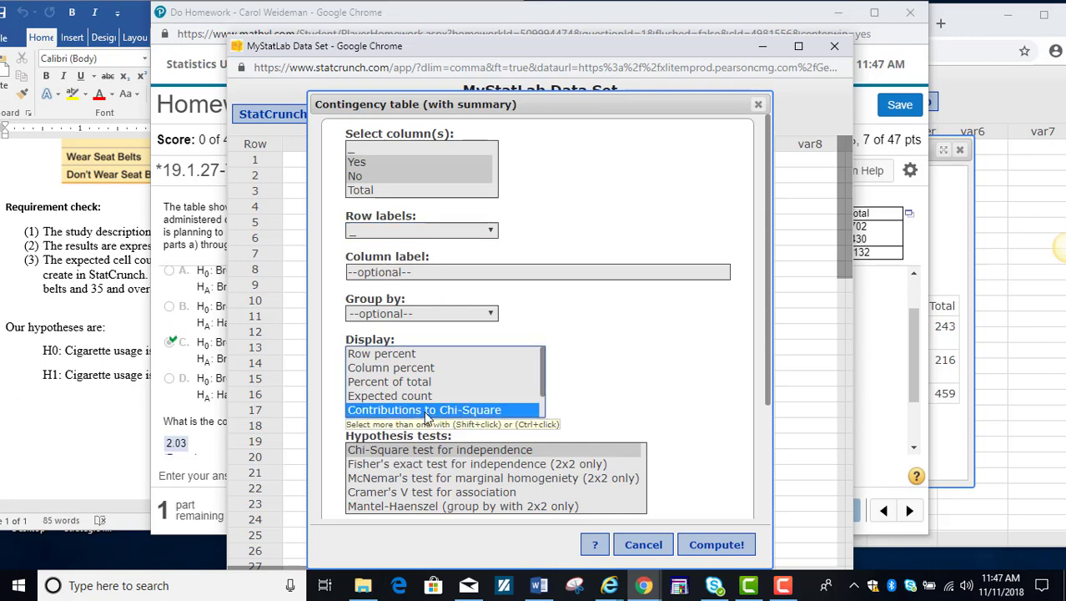
click(709, 544)
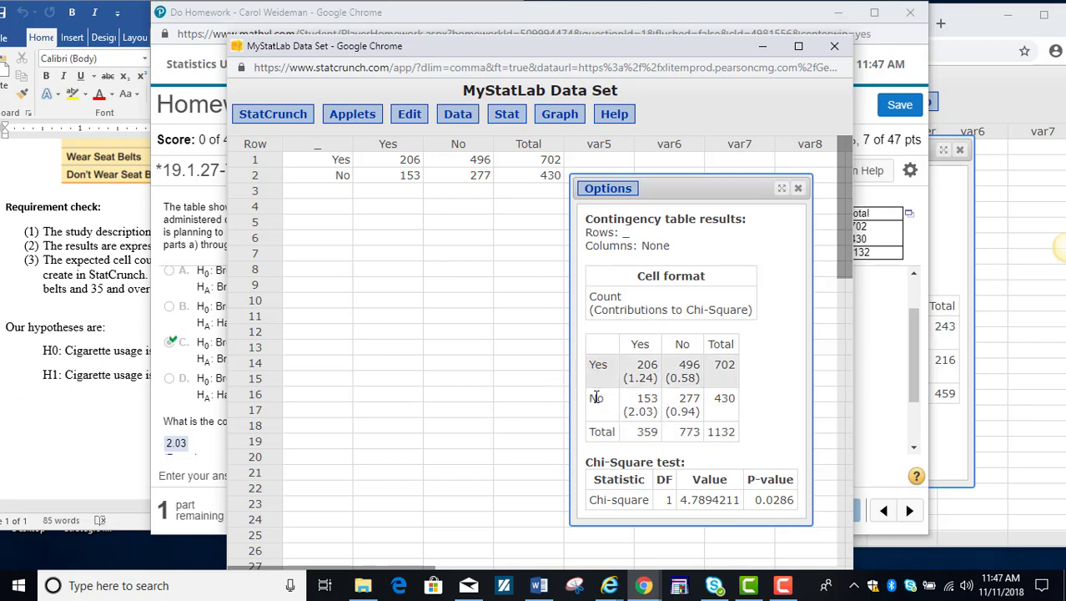
- Move the data set window aside and view the P-value question in part b of the homework exercise
drag(596, 50, 803, 13)
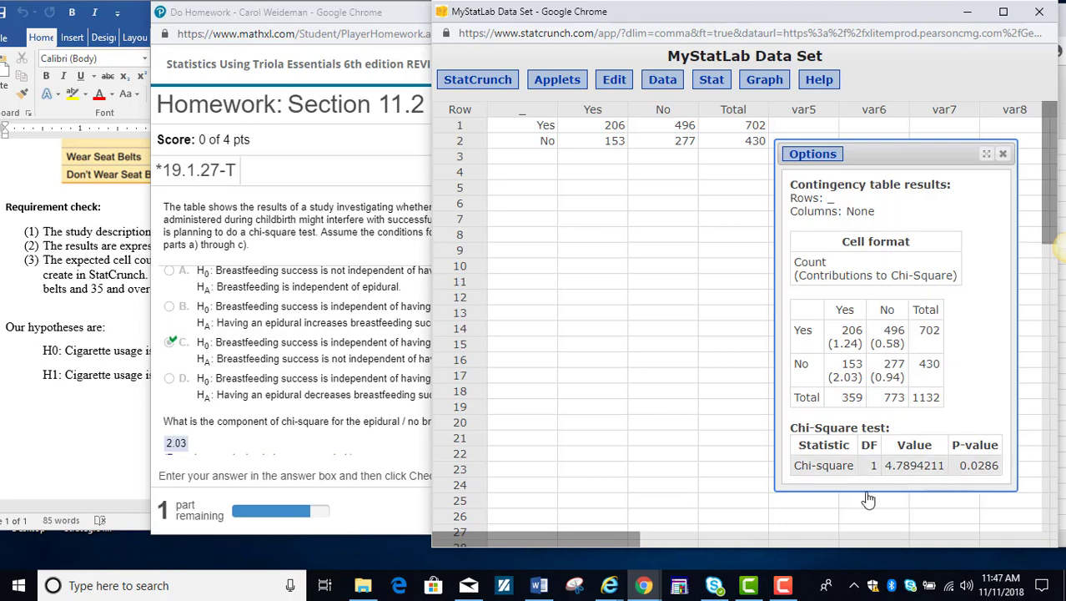
click(350, 457)
scroll(348, 451, down, 2)
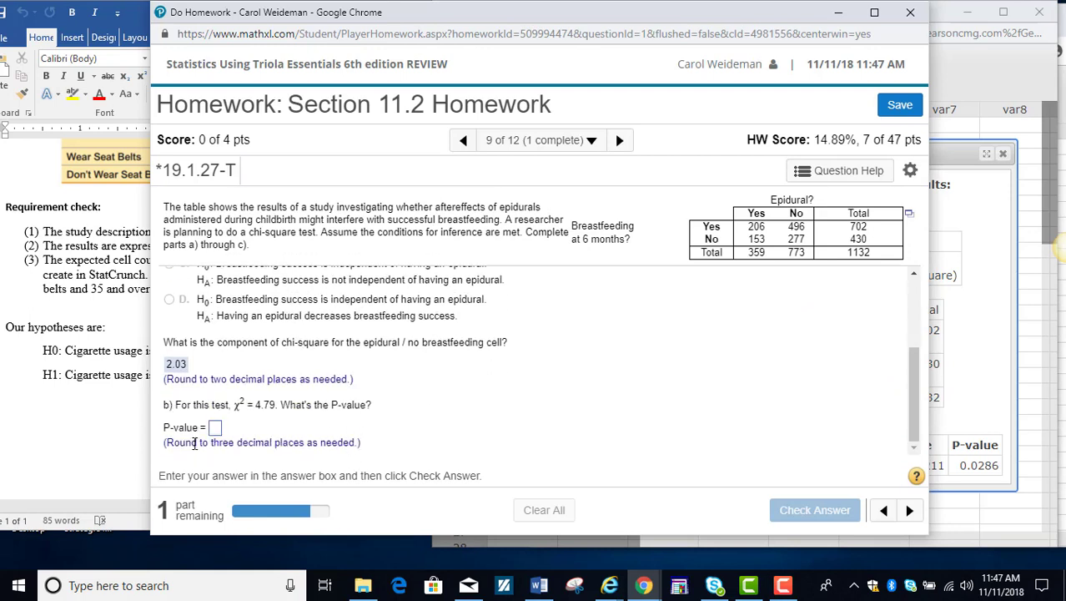
- Bring the MyStatLab Data Set window back to the front and reposition it beside the homework's P-value answer box
click(644, 585)
click(804, 524)
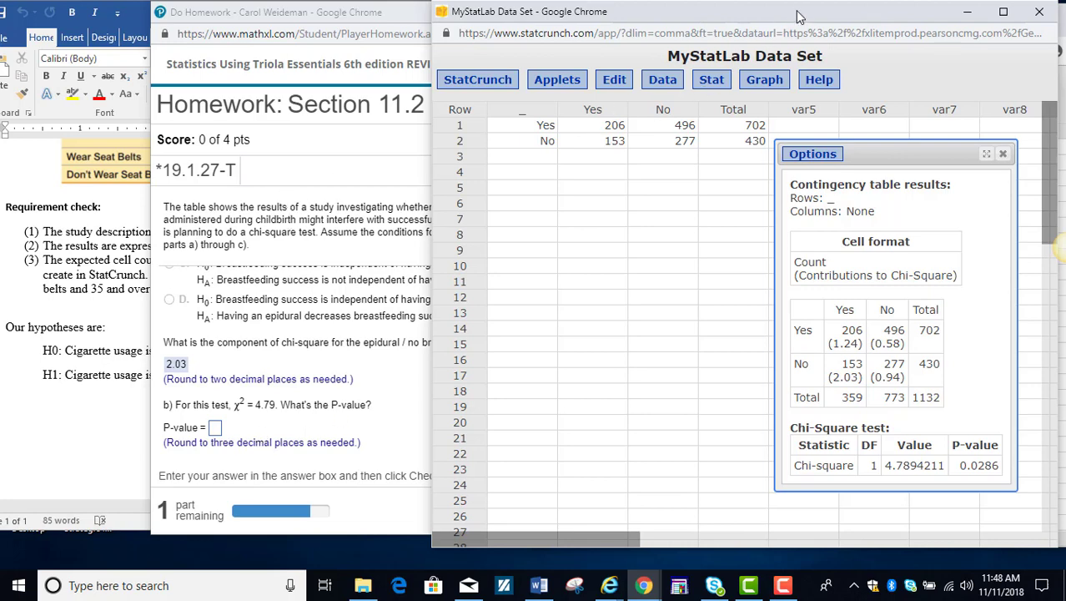
drag(796, 11, 680, 173)
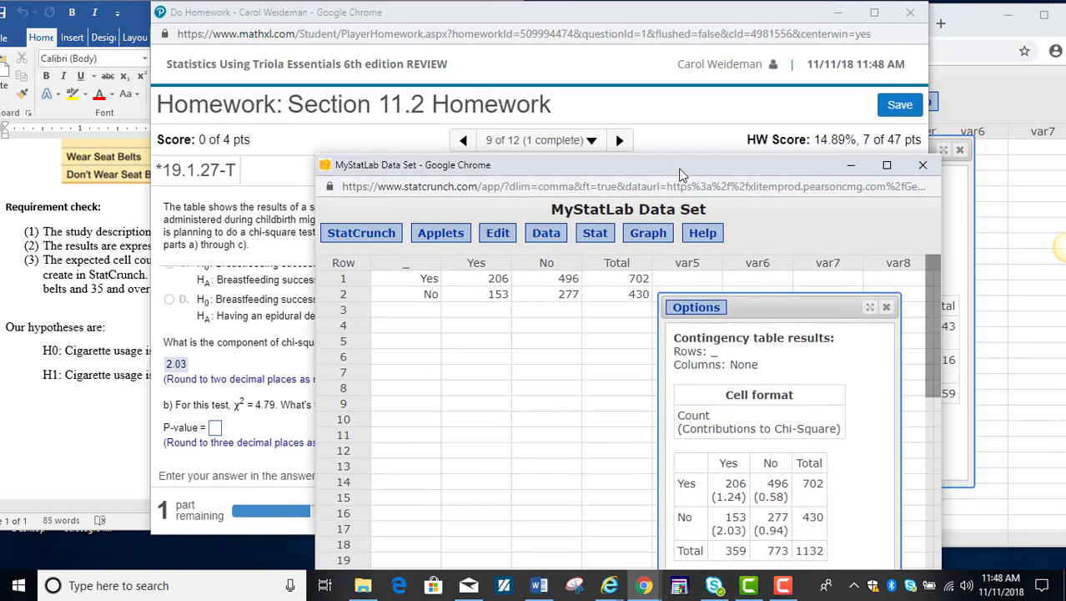